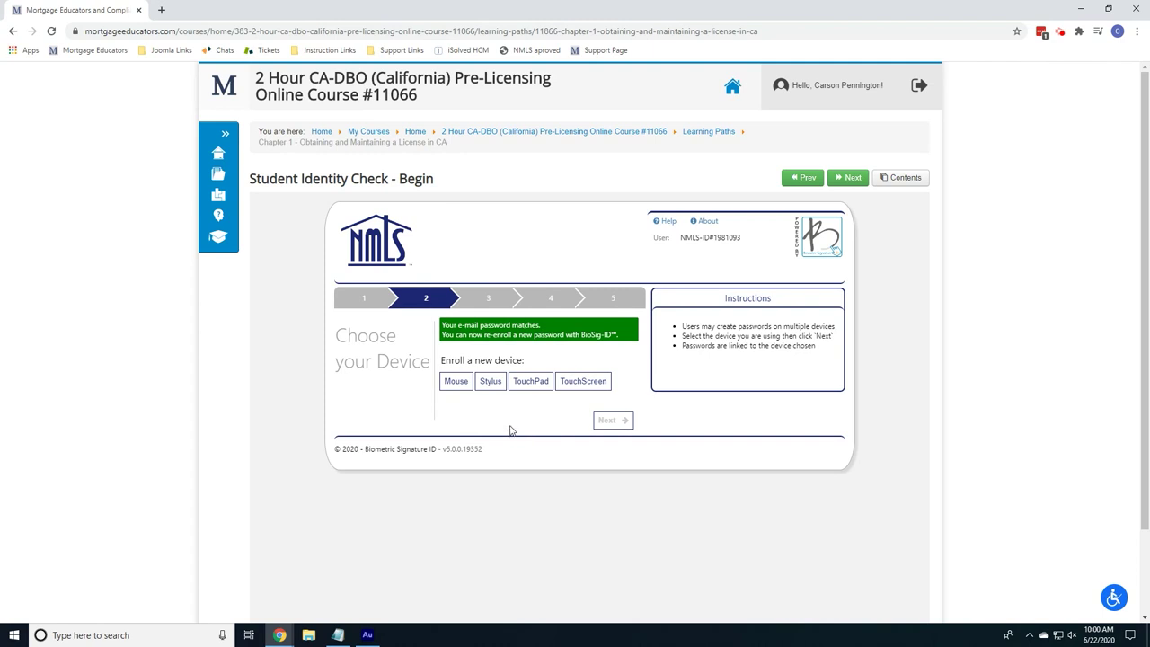
# Choose Mouse as the BioSig-ID enrollment device and continue to the Draw Pad.
pyautogui.click(452, 384)
pyautogui.click(610, 420)
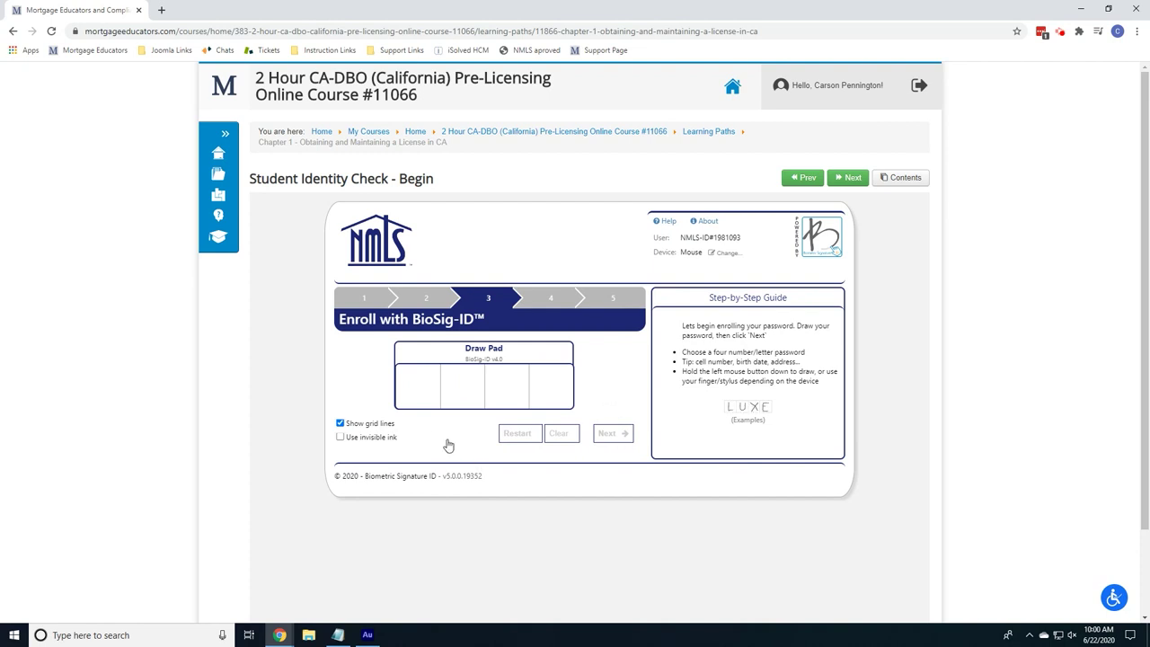
# Draw an X in each of the four Draw Pad cells and submit it as the password.
pyautogui.moveTo(402, 372)
pyautogui.mouseDown()
pyautogui.moveTo(429, 400)
pyautogui.moveTo(403, 406)
pyautogui.mouseUp()
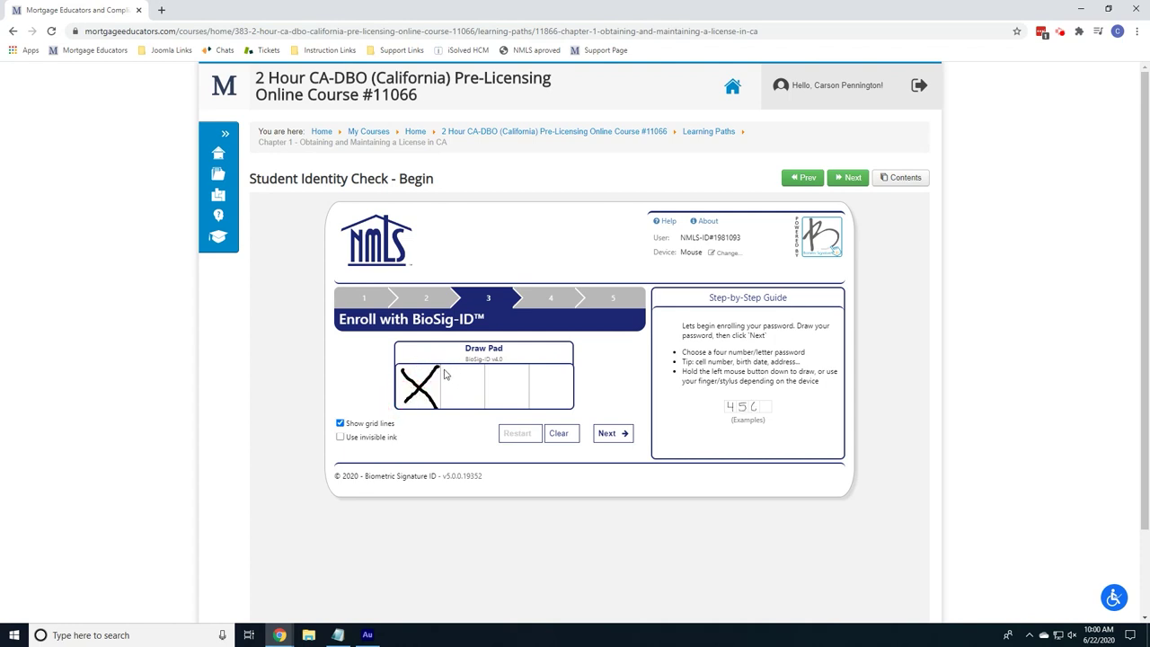
pyautogui.moveTo(446, 369)
pyautogui.mouseDown()
pyautogui.moveTo(474, 404)
pyautogui.moveTo(447, 406)
pyautogui.mouseUp()
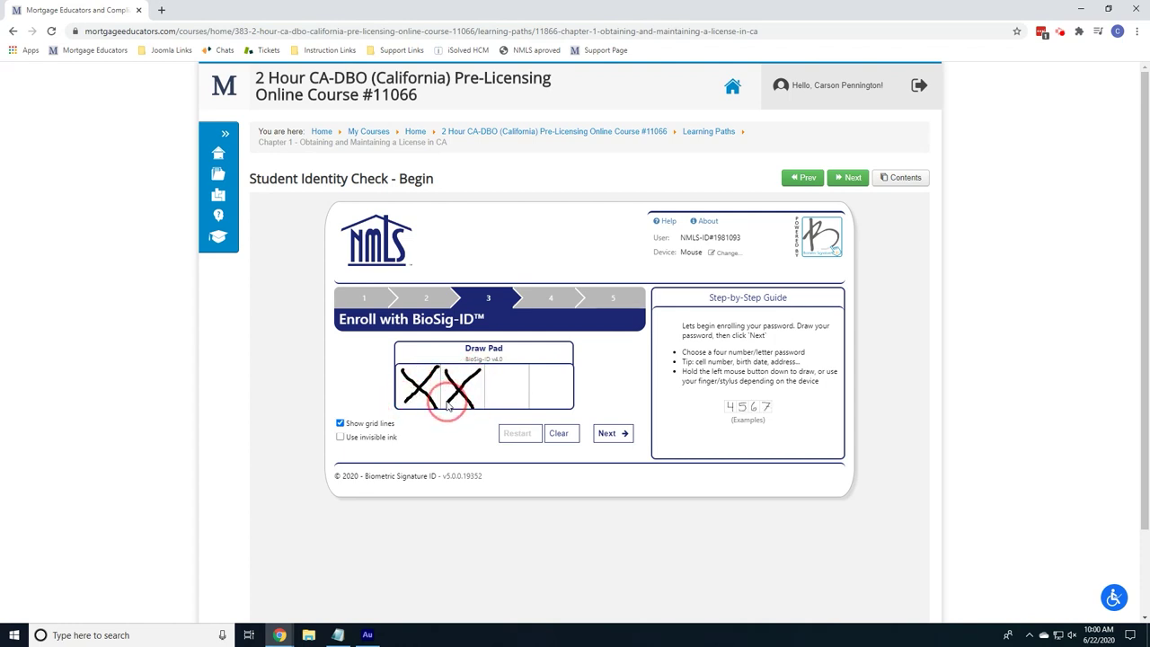
pyautogui.moveTo(490, 369)
pyautogui.mouseDown()
pyautogui.moveTo(523, 405)
pyautogui.moveTo(487, 410)
pyautogui.mouseUp()
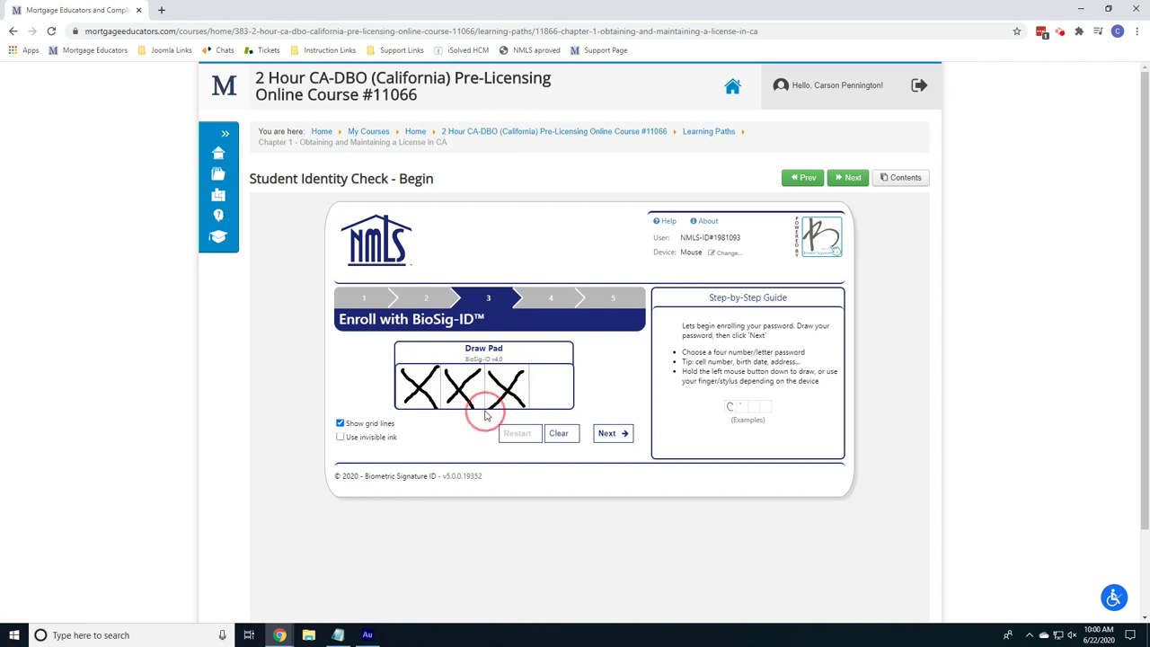
pyautogui.moveTo(536, 368)
pyautogui.mouseDown()
pyautogui.moveTo(569, 405)
pyautogui.moveTo(552, 382)
pyautogui.moveTo(539, 405)
pyautogui.mouseUp()
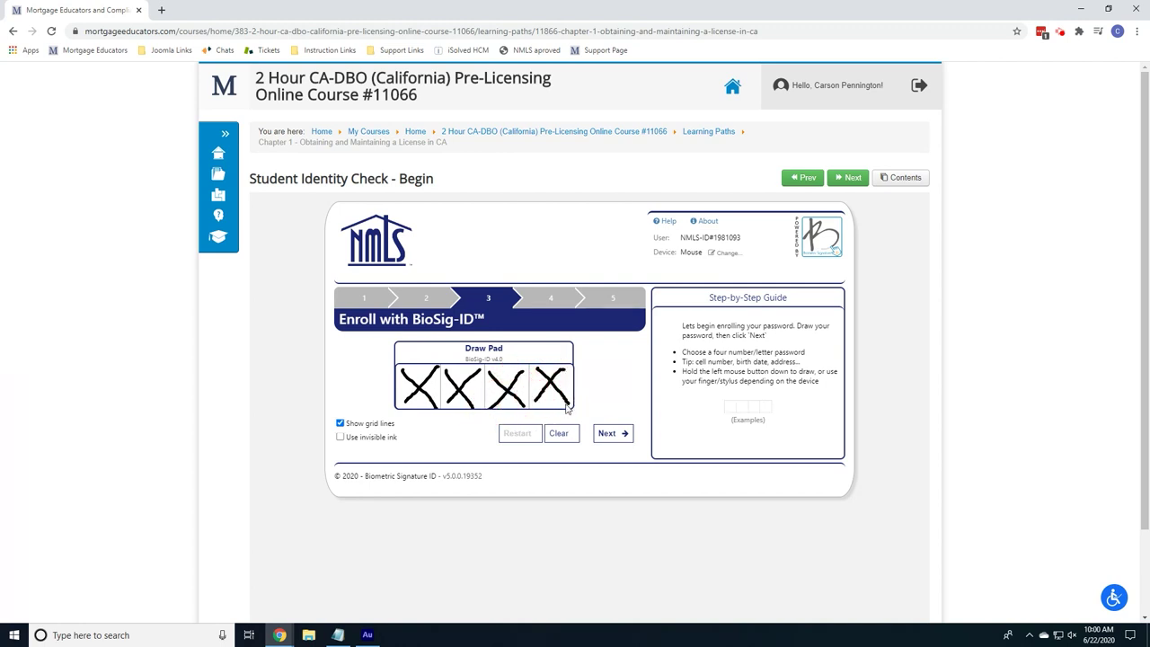
pyautogui.click(605, 432)
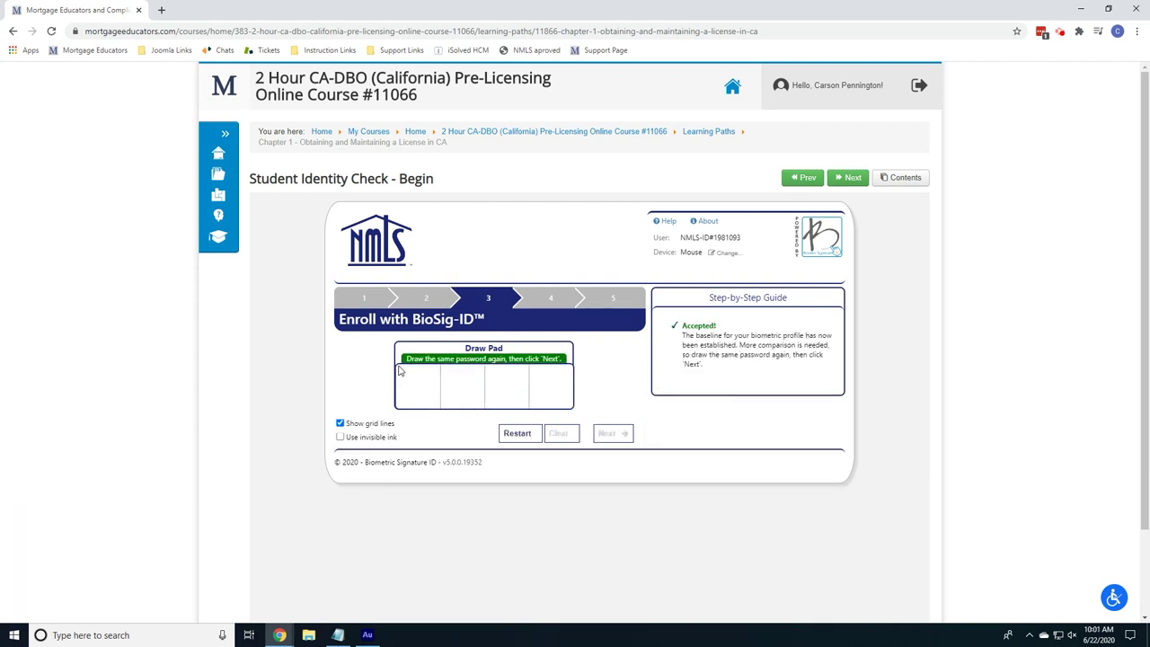
# Redraw the four-X password as the second enrollment sample and submit it.
pyautogui.moveTo(400, 367); pyautogui.dragTo(430, 400)
pyautogui.moveTo(436, 369); pyautogui.dragTo(401, 401)
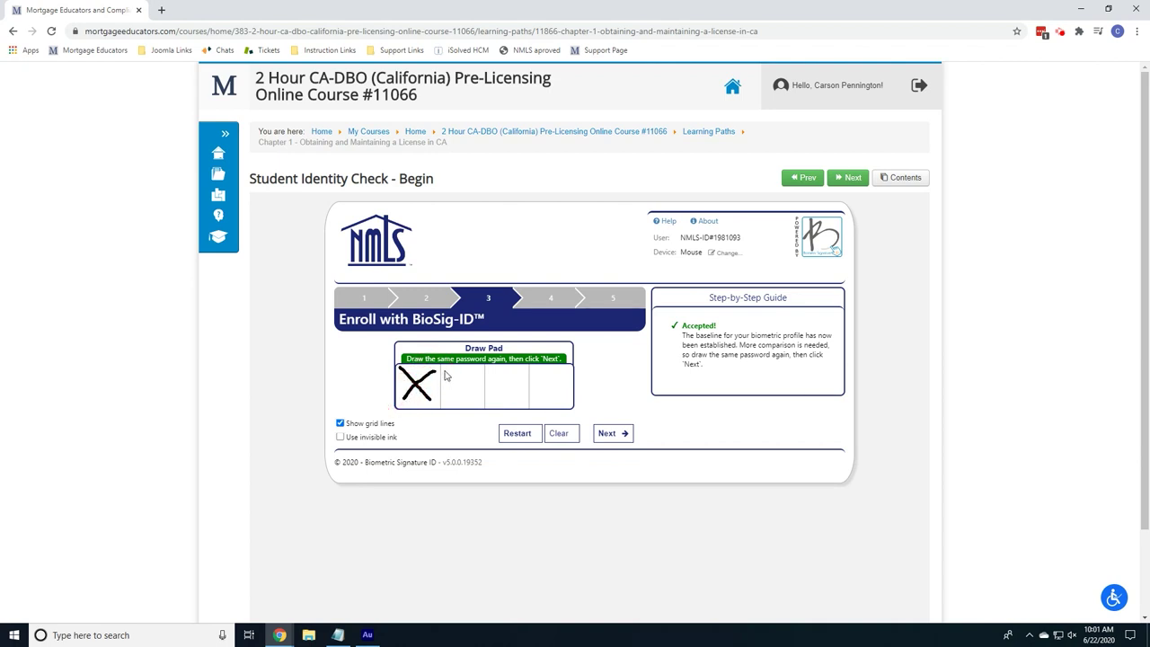
pyautogui.moveTo(447, 371)
pyautogui.mouseDown()
pyautogui.moveTo(477, 407)
pyautogui.moveTo(467, 385)
pyautogui.moveTo(447, 406)
pyautogui.mouseUp()
pyautogui.moveTo(492, 373)
pyautogui.mouseDown()
pyautogui.moveTo(519, 406)
pyautogui.moveTo(492, 406)
pyautogui.mouseUp()
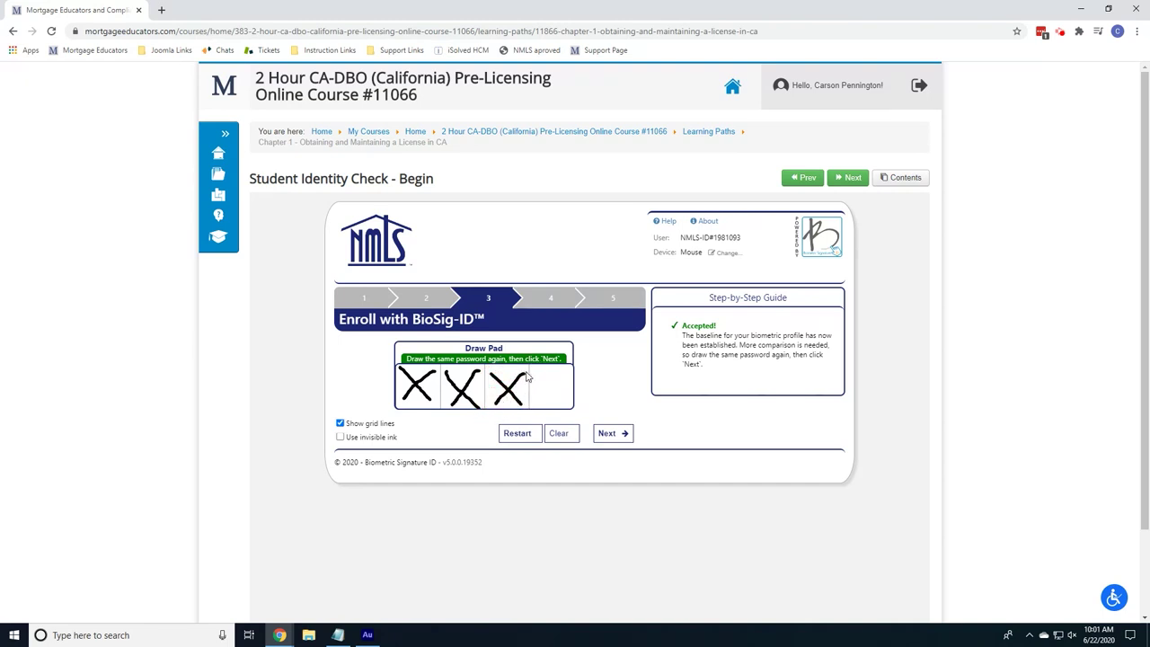
pyautogui.moveTo(534, 372)
pyautogui.mouseDown()
pyautogui.moveTo(562, 407)
pyautogui.moveTo(547, 384)
pyautogui.moveTo(535, 406)
pyautogui.mouseUp()
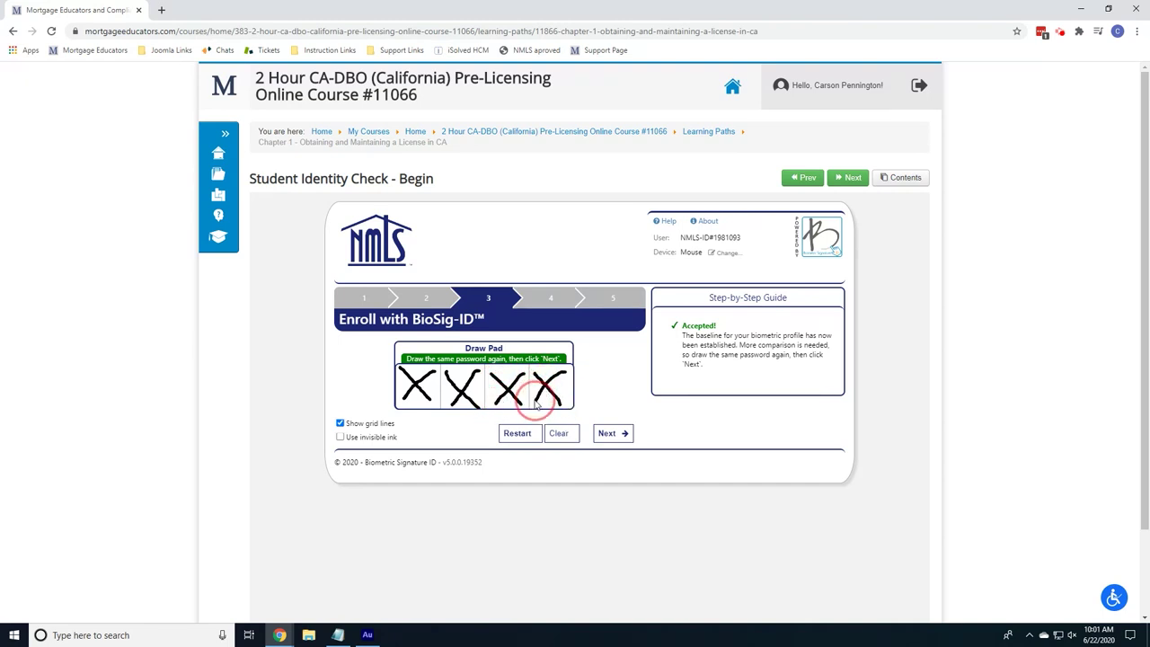
pyautogui.click(611, 433)
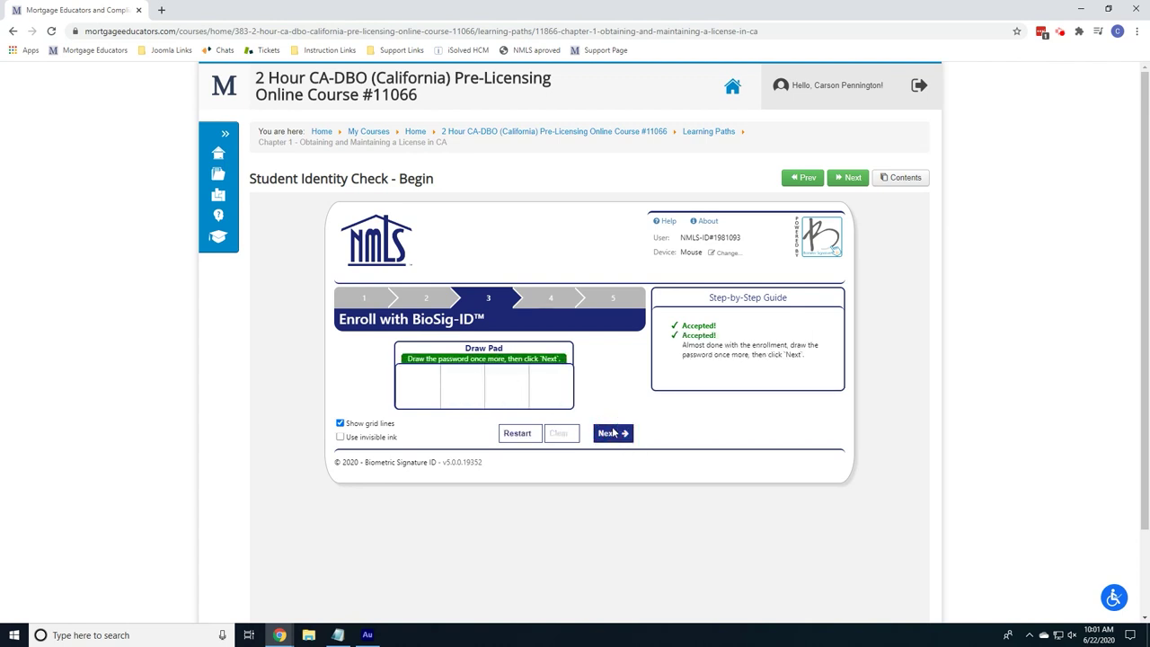
# Draw the four X marks a third time and submit the final enrollment sample.
pyautogui.moveTo(533, 366); pyautogui.dragTo(566, 402)
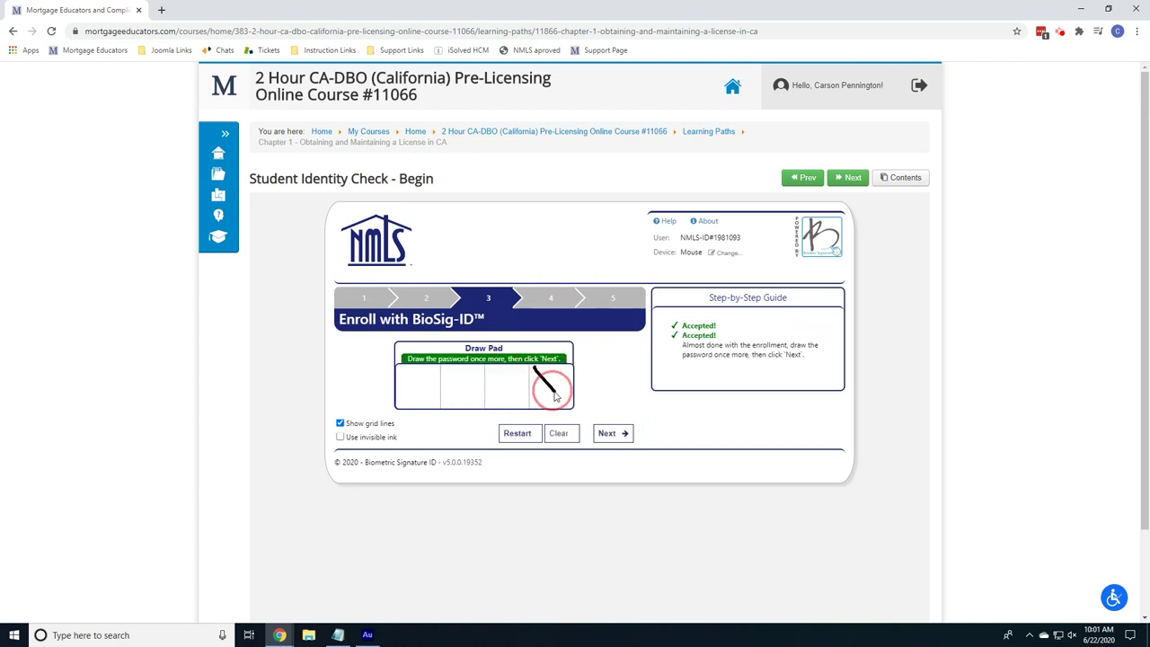
pyautogui.moveTo(566, 367); pyautogui.dragTo(532, 404)
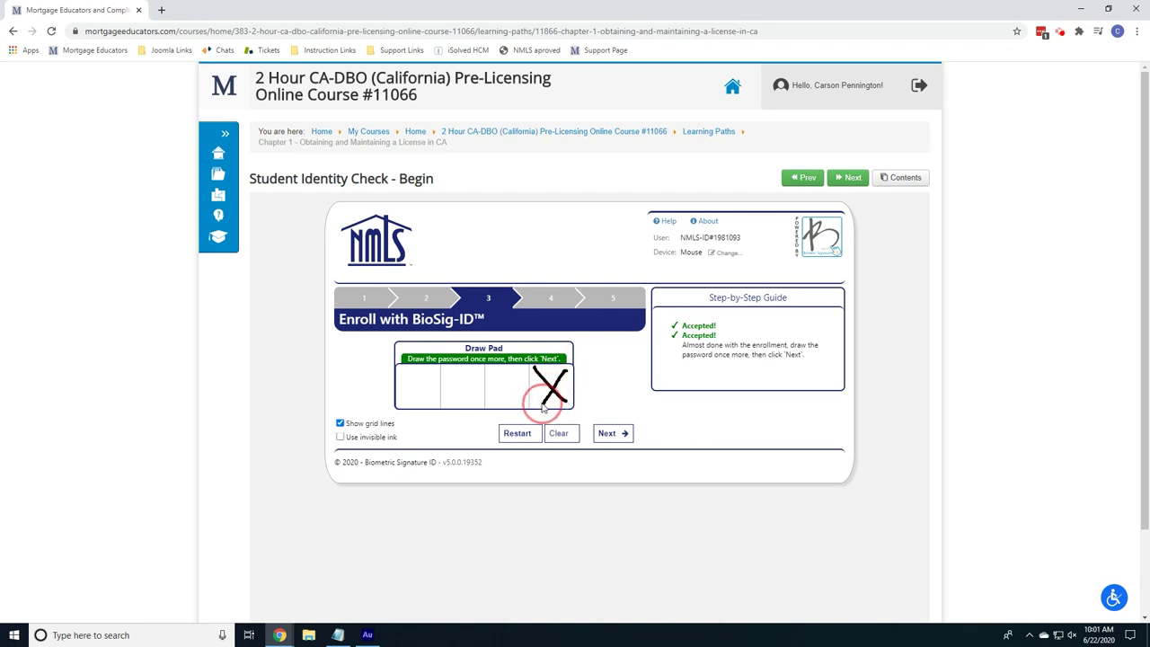
pyautogui.moveTo(493, 369)
pyautogui.mouseDown()
pyautogui.moveTo(530, 405)
pyautogui.moveTo(495, 403)
pyautogui.mouseUp()
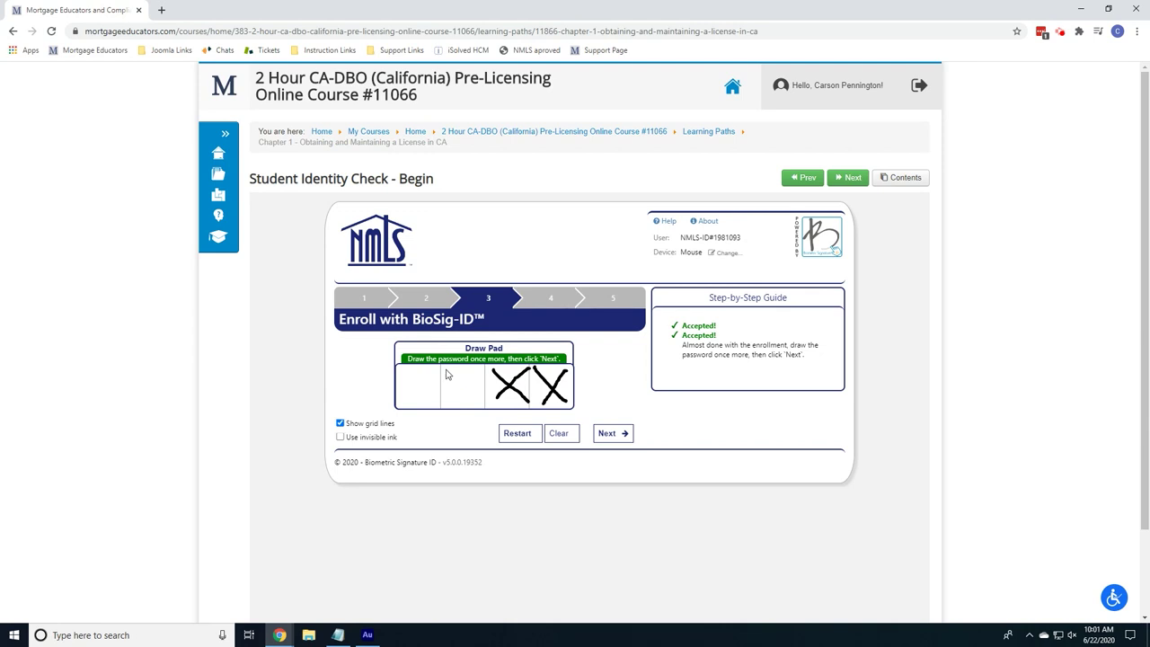
pyautogui.moveTo(446, 370)
pyautogui.mouseDown()
pyautogui.moveTo(484, 406)
pyautogui.moveTo(448, 406)
pyautogui.mouseUp()
pyautogui.moveTo(404, 369)
pyautogui.mouseDown()
pyautogui.moveTo(439, 405)
pyautogui.moveTo(408, 402)
pyautogui.mouseUp()
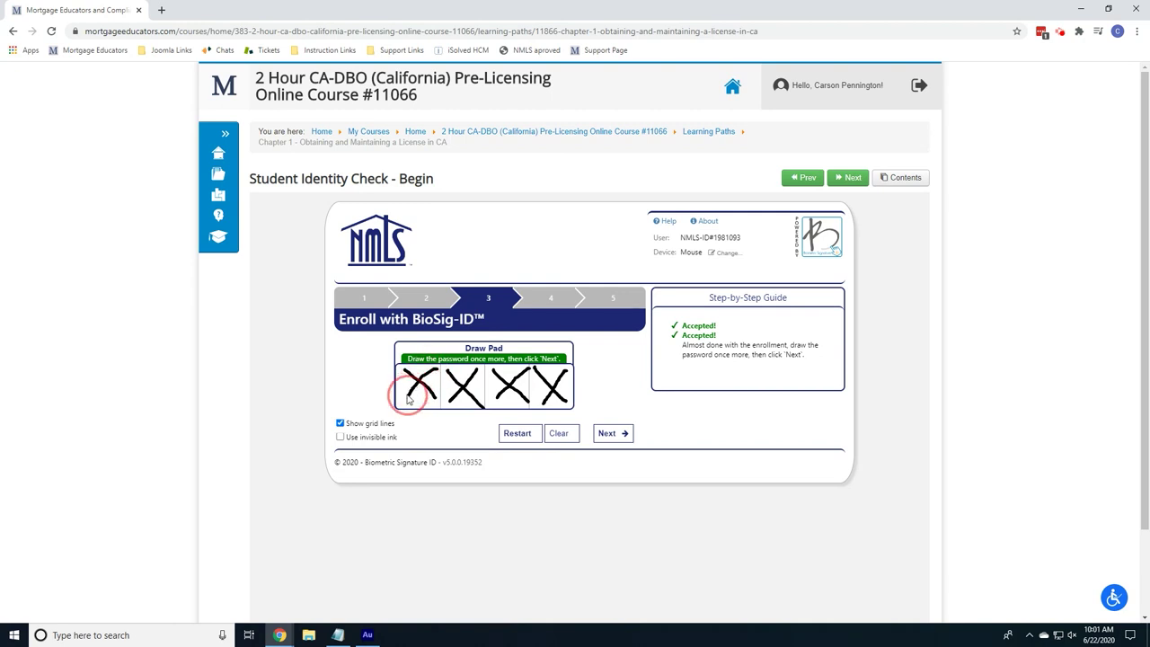
pyautogui.click(606, 436)
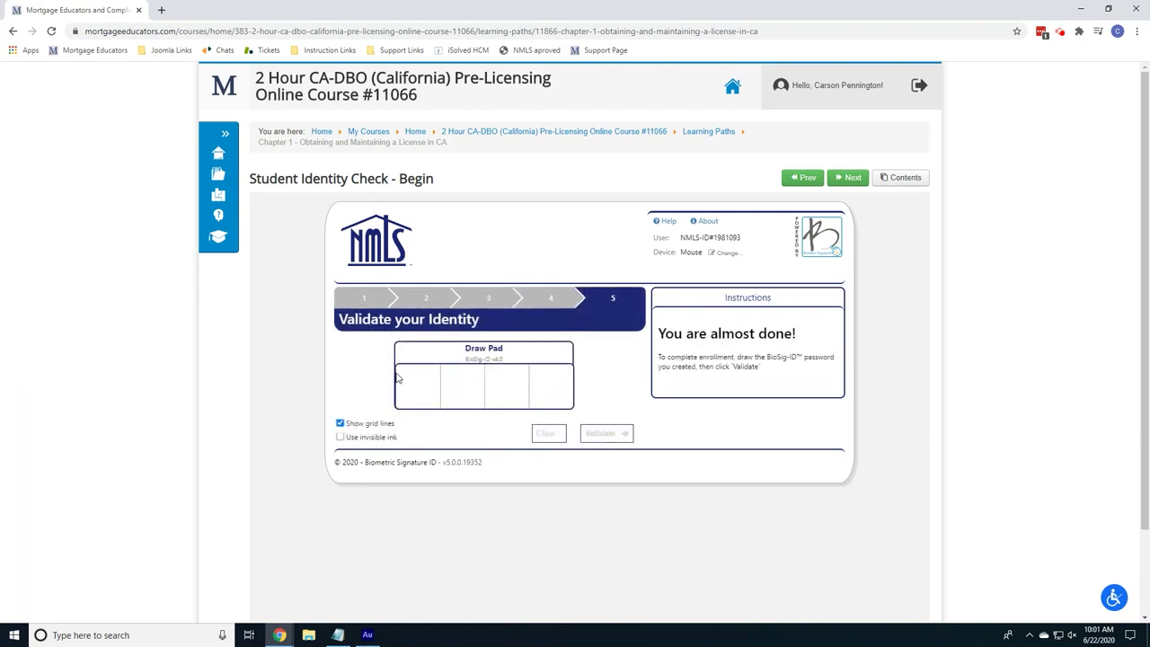
# Validate identity by drawing the four-X password on the pad and submitting it.
pyautogui.moveTo(399, 366)
pyautogui.mouseDown()
pyautogui.moveTo(431, 408)
pyautogui.moveTo(402, 407)
pyautogui.mouseUp()
pyautogui.moveTo(447, 370)
pyautogui.mouseDown()
pyautogui.moveTo(481, 406)
pyautogui.moveTo(454, 402)
pyautogui.moveTo(516, 407)
pyautogui.moveTo(487, 407)
pyautogui.mouseUp()
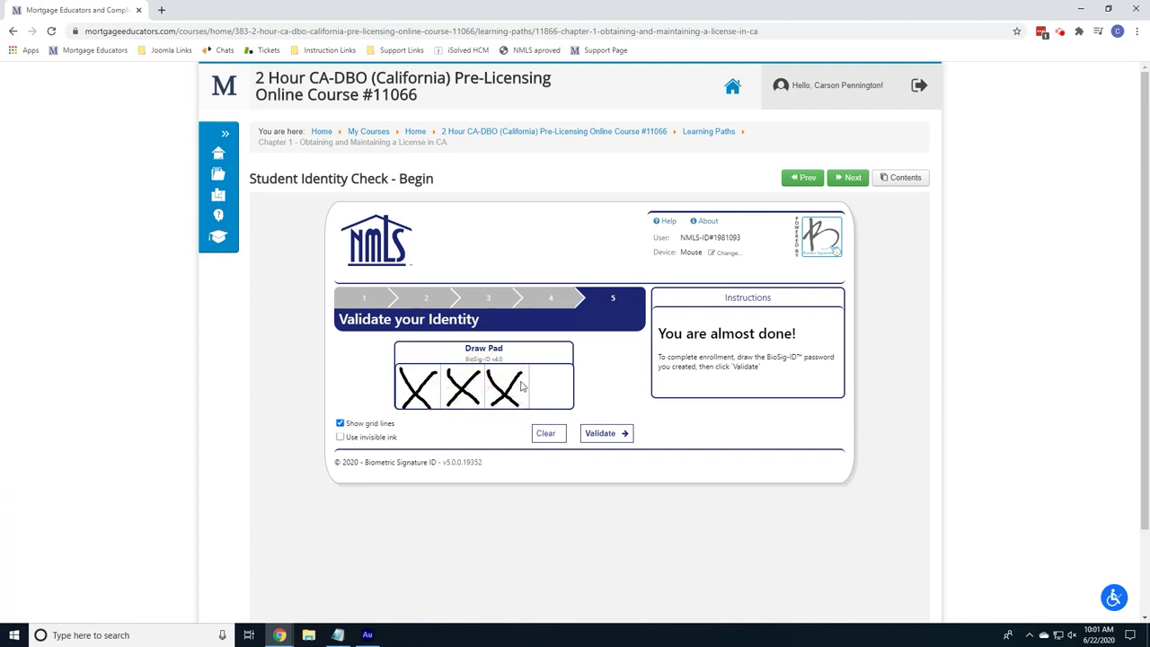
pyautogui.moveTo(532, 372)
pyautogui.mouseDown()
pyautogui.moveTo(562, 407)
pyautogui.moveTo(533, 408)
pyautogui.mouseUp()
pyautogui.click(620, 435)
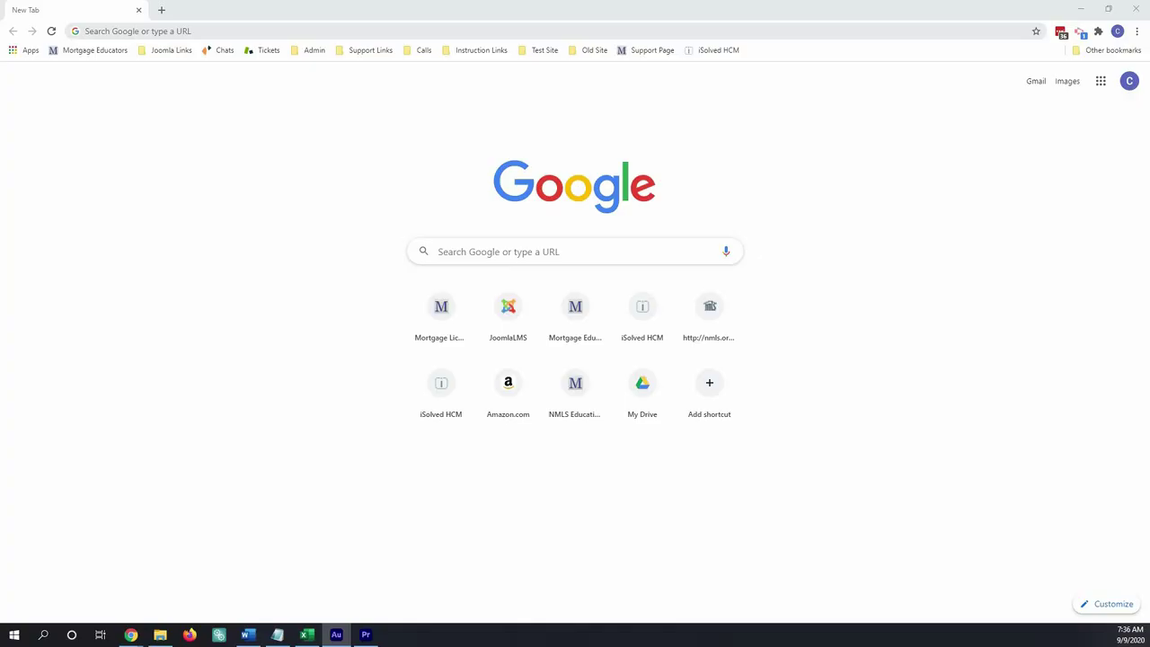
# Go to nmls.org and head into the Professional Standards pages.
pyautogui.hotkey('ctrl', 'l')
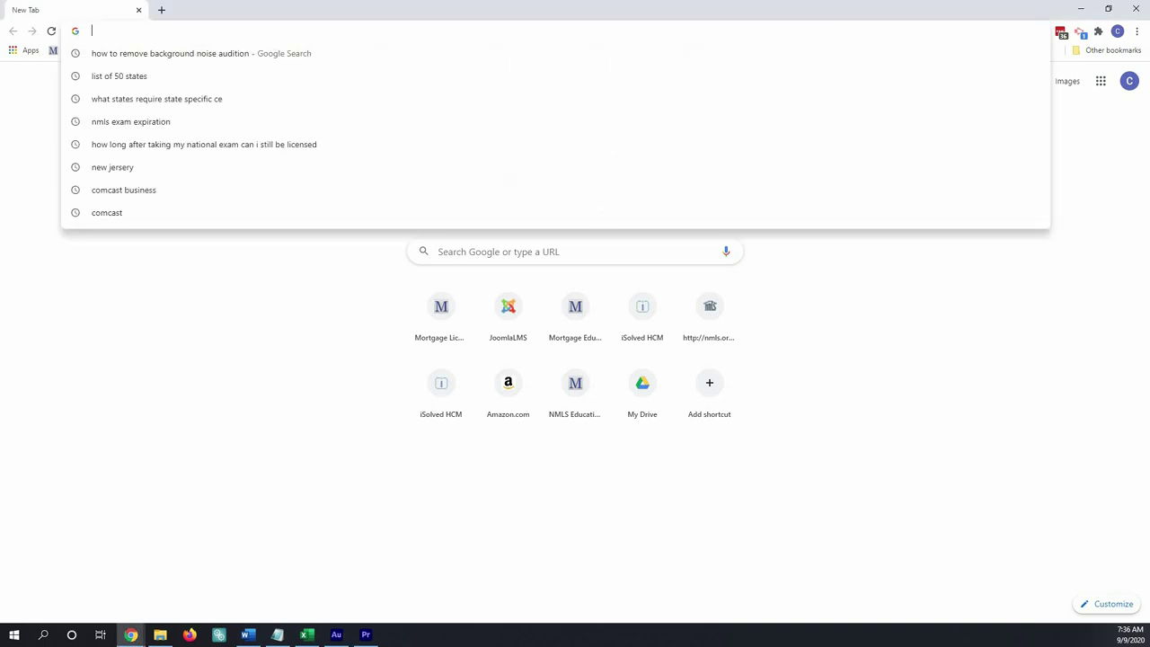
pyautogui.write('nm')
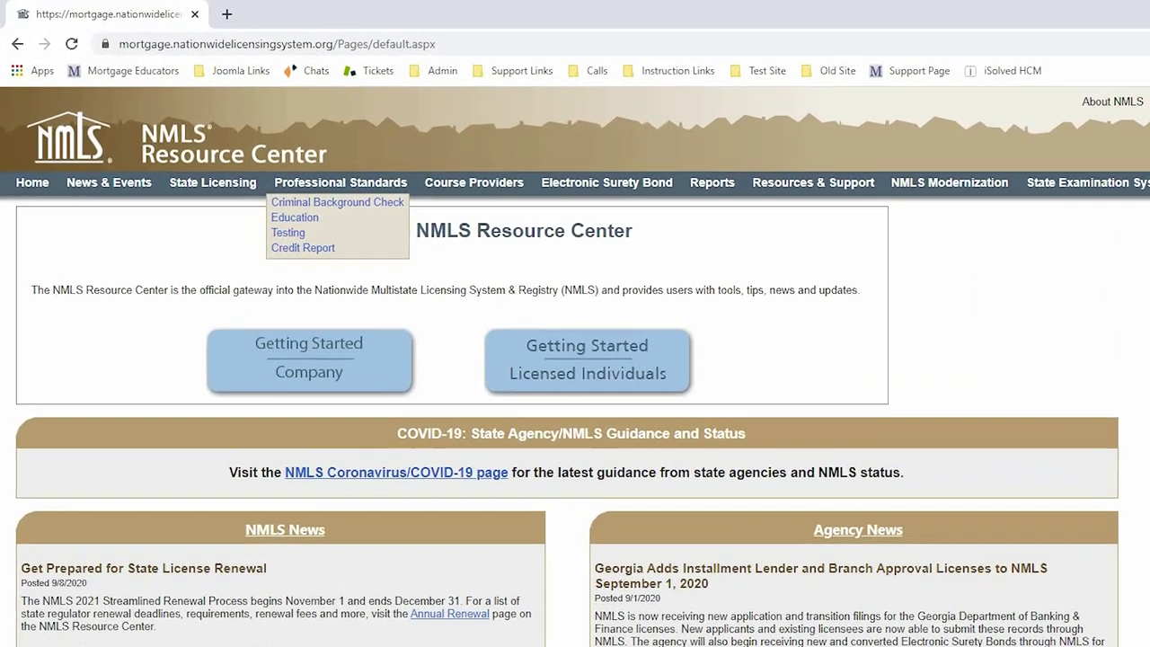
pyautogui.click(243, 128)
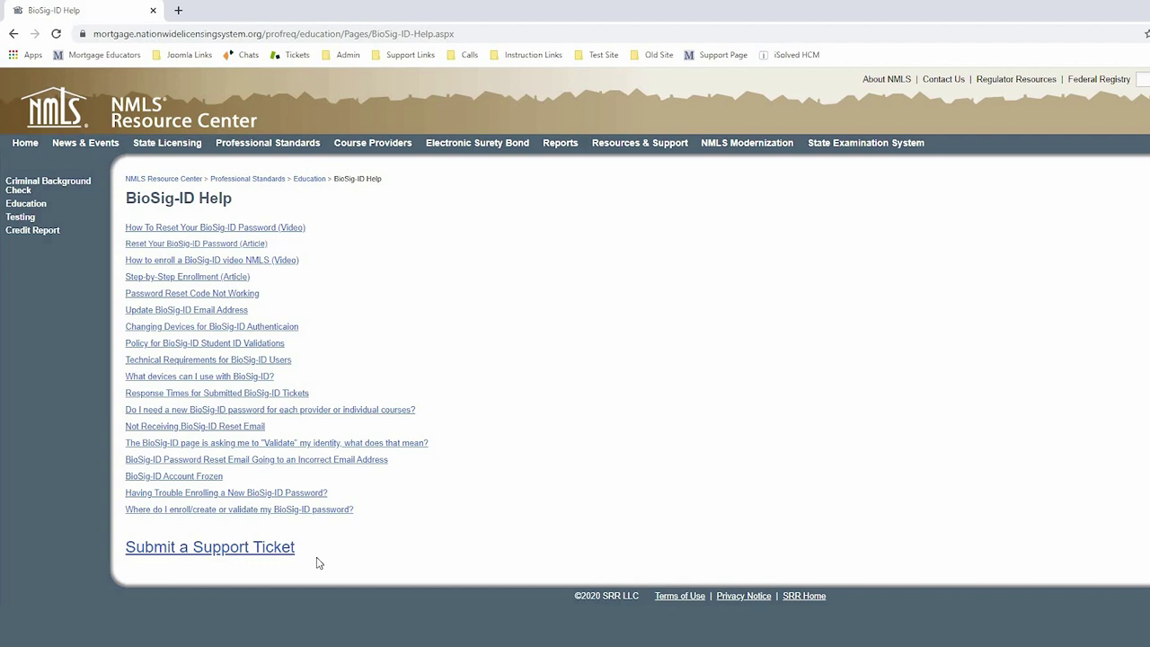
# Follow the Submit a Support Ticket link on the BioSig-ID Help page.
pyautogui.click(227, 550)
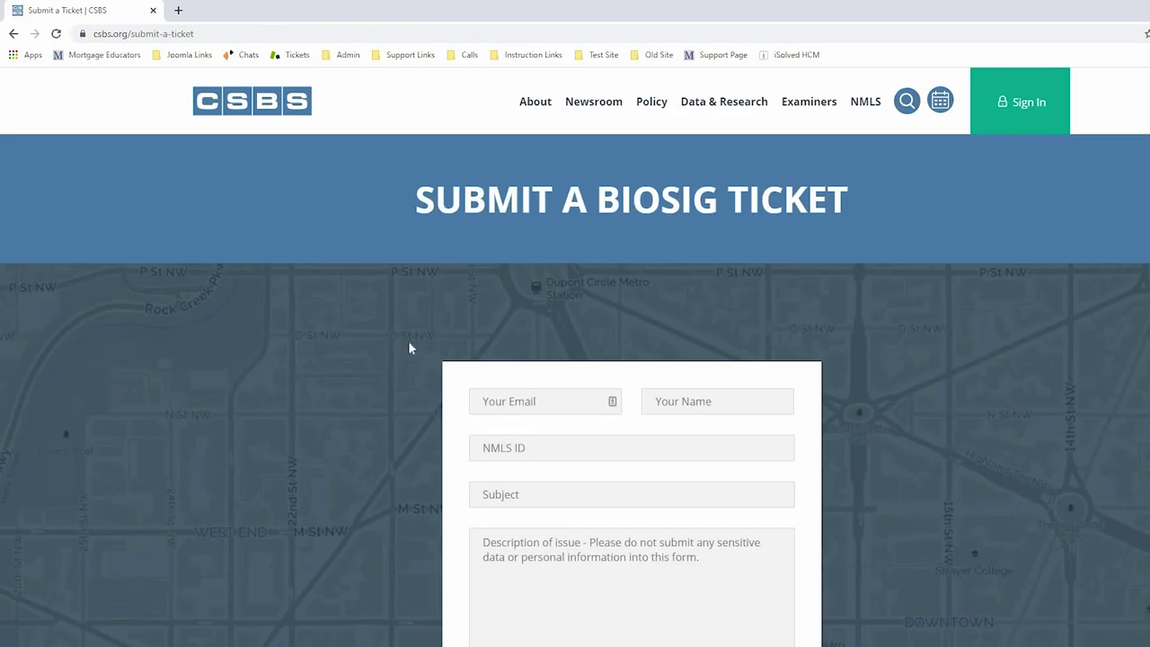
# Select Mortgage Educators Compliance 1400062 in the ticket's Course Provider dropdown.
pyautogui.scroll(-1, 430, 334)
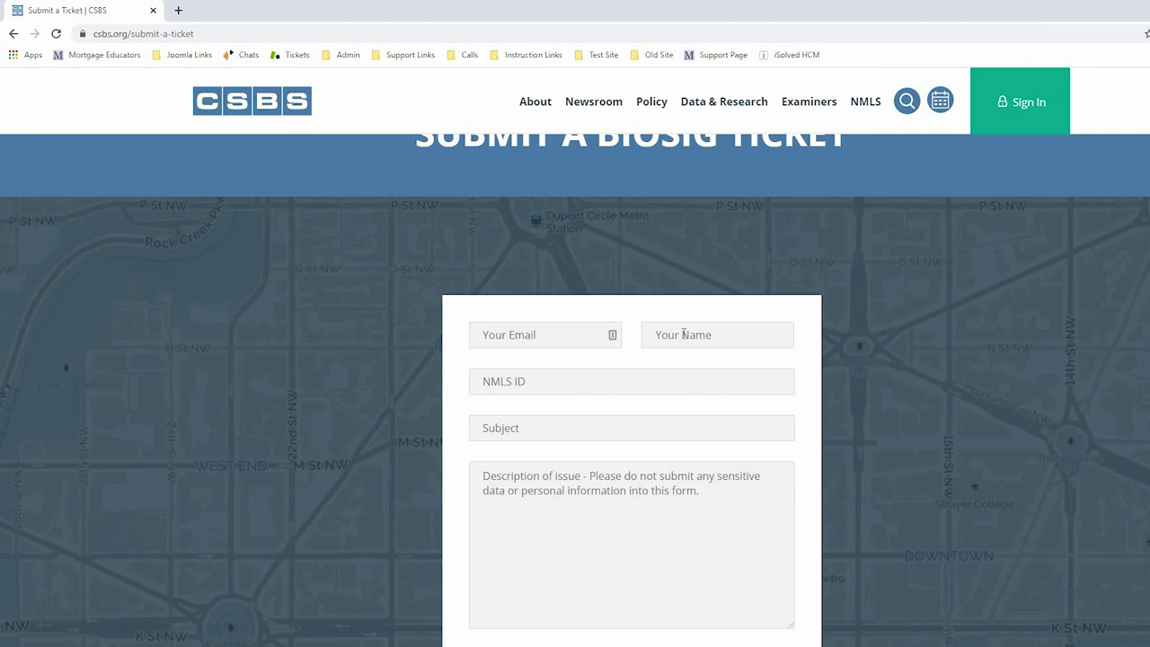
pyautogui.scroll(-1, 737, 392)
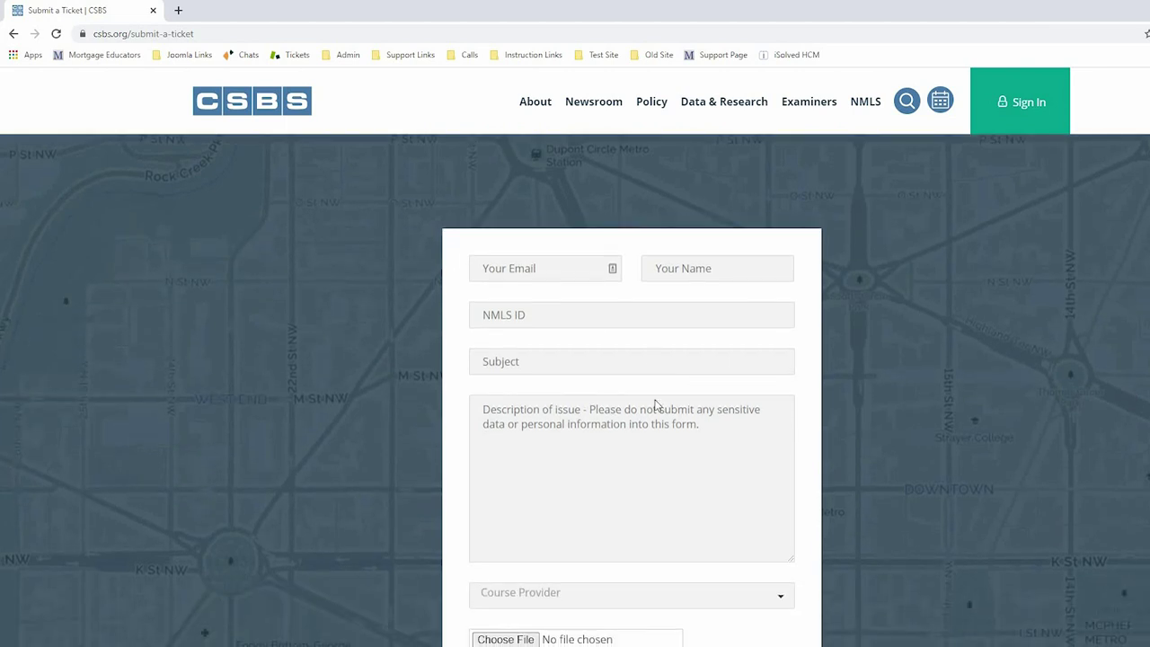
pyautogui.scroll(-2, 659, 414)
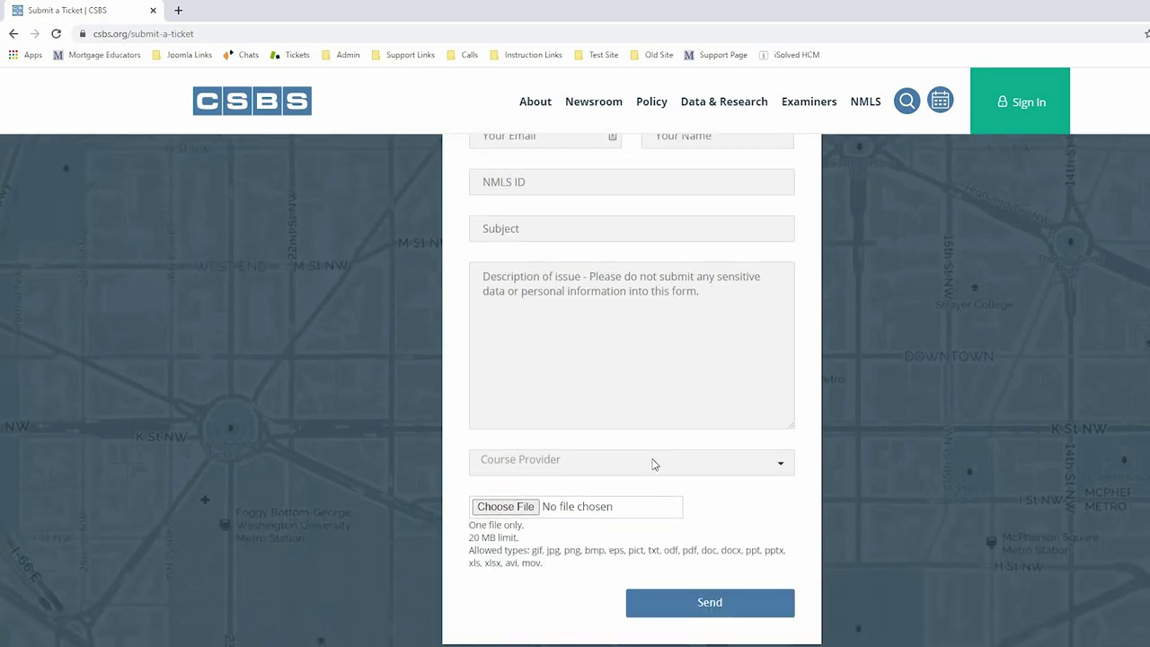
pyautogui.click(653, 464)
pyautogui.scroll(-1, 655, 408)
pyautogui.click(634, 378)
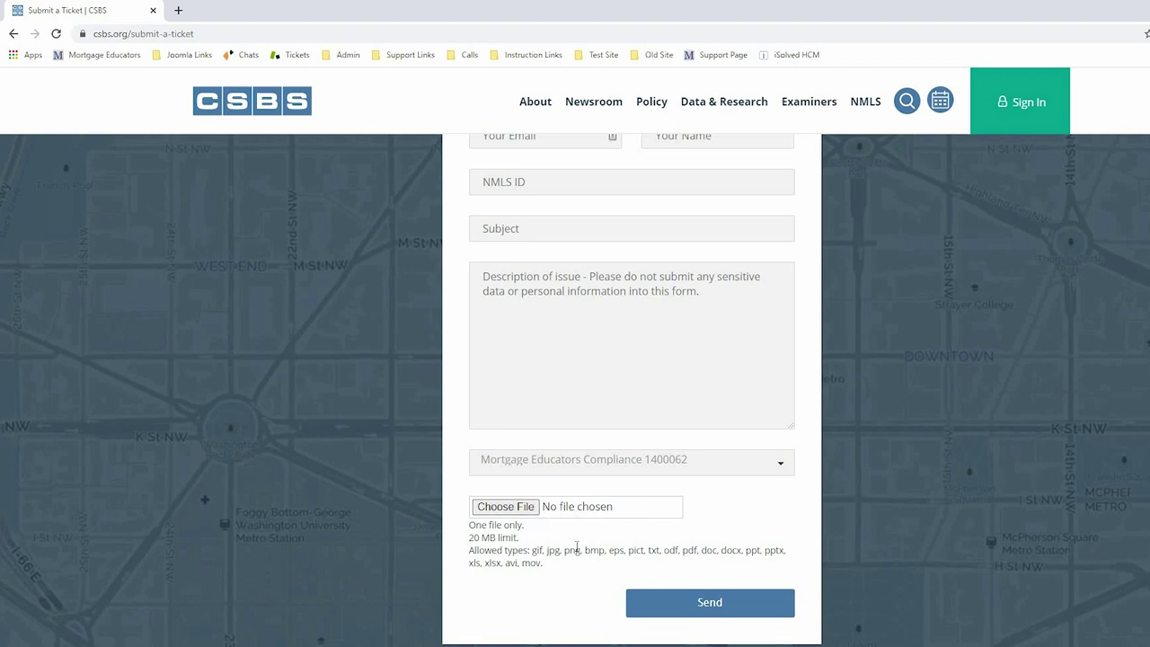
pyautogui.scroll(3, 826, 526)
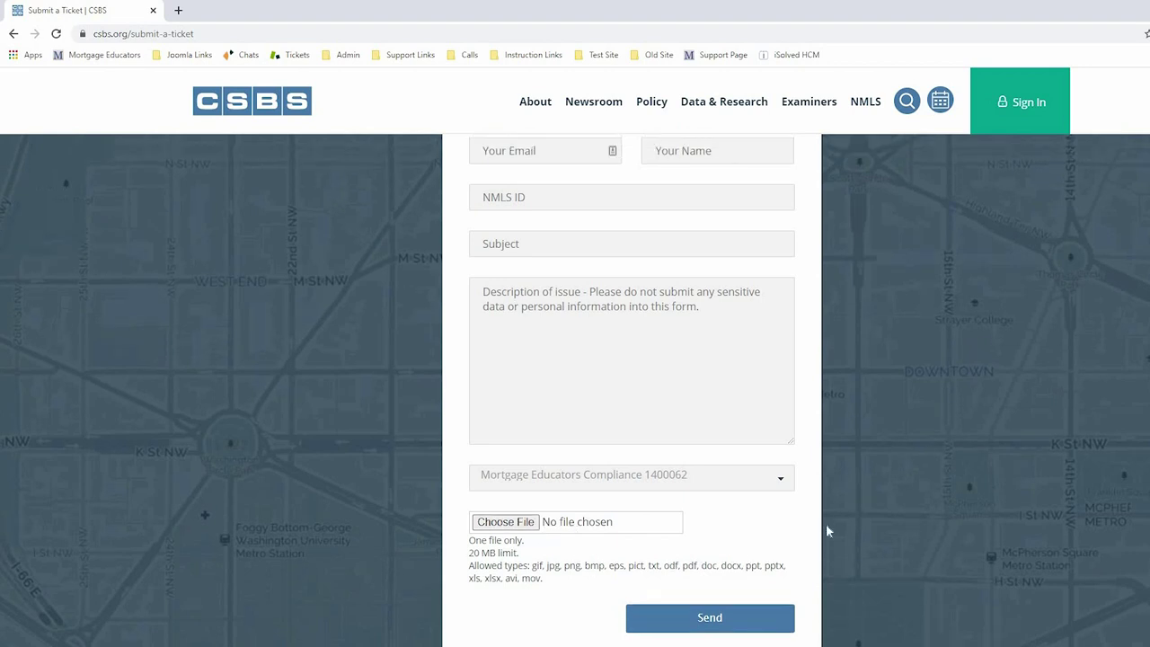
pyautogui.scroll(-3, 827, 529)
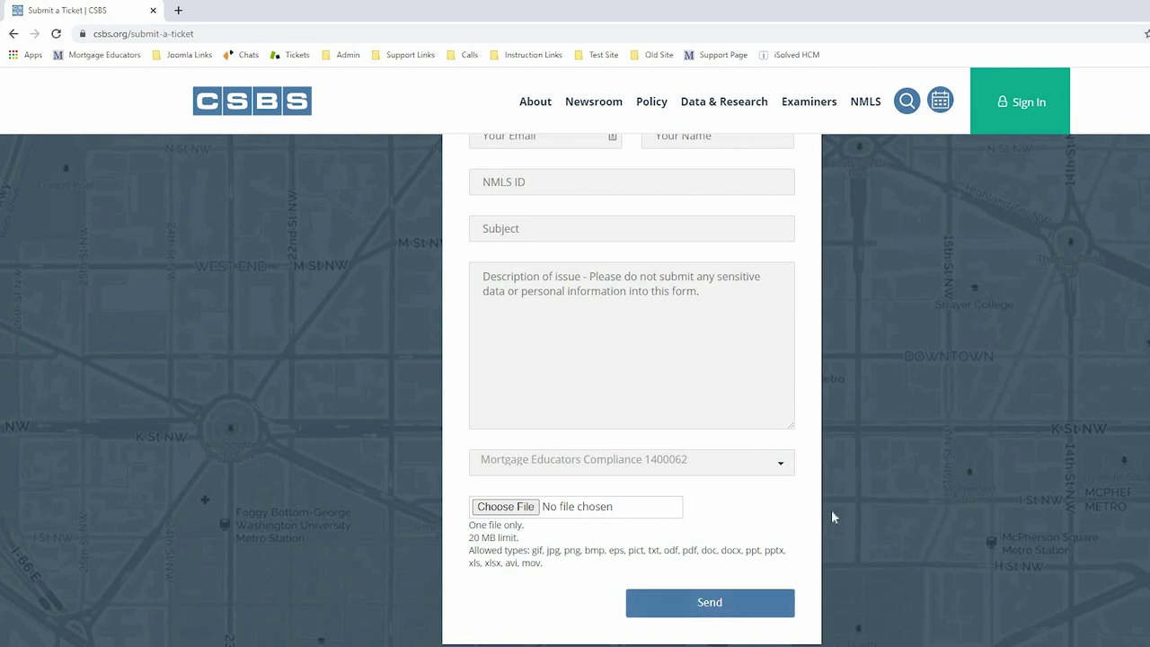
pyautogui.scroll(3, 844, 511)
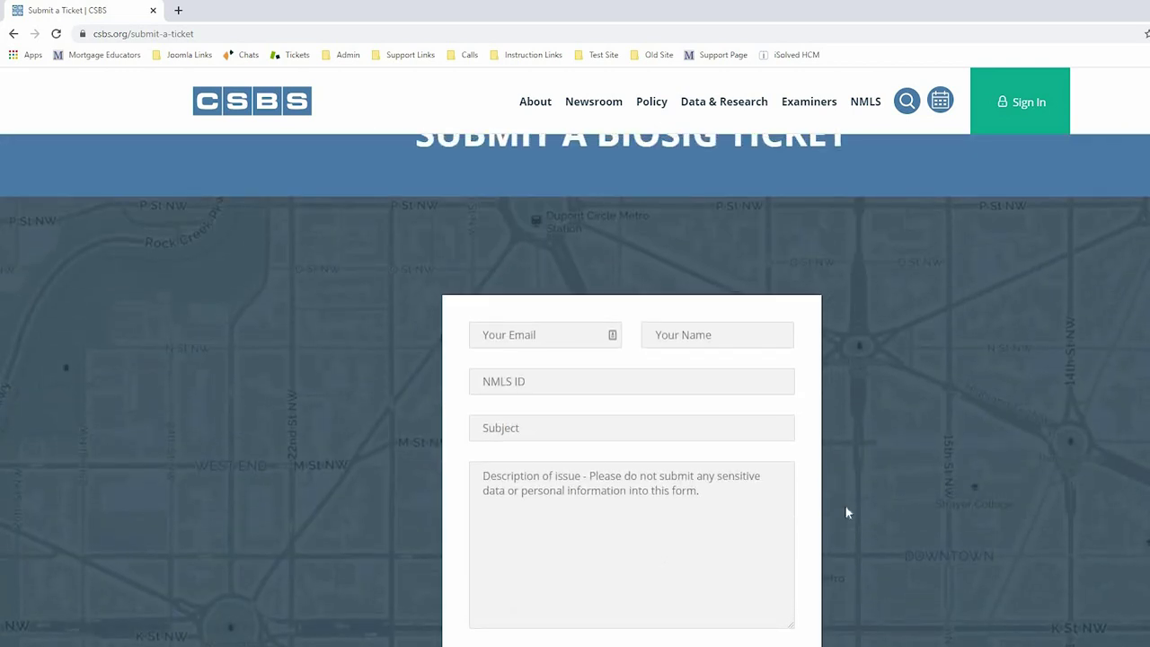